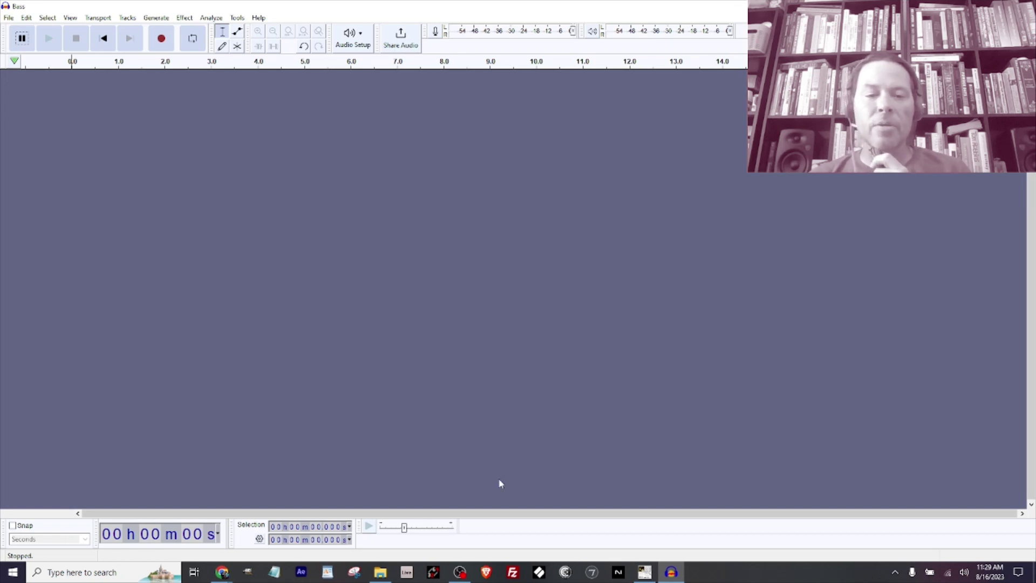
- In File Explorer, go from August 2023 Pack into the Spandex Typewriter Stems folder
{"action": "left_click", "coordinate": [380, 572]}
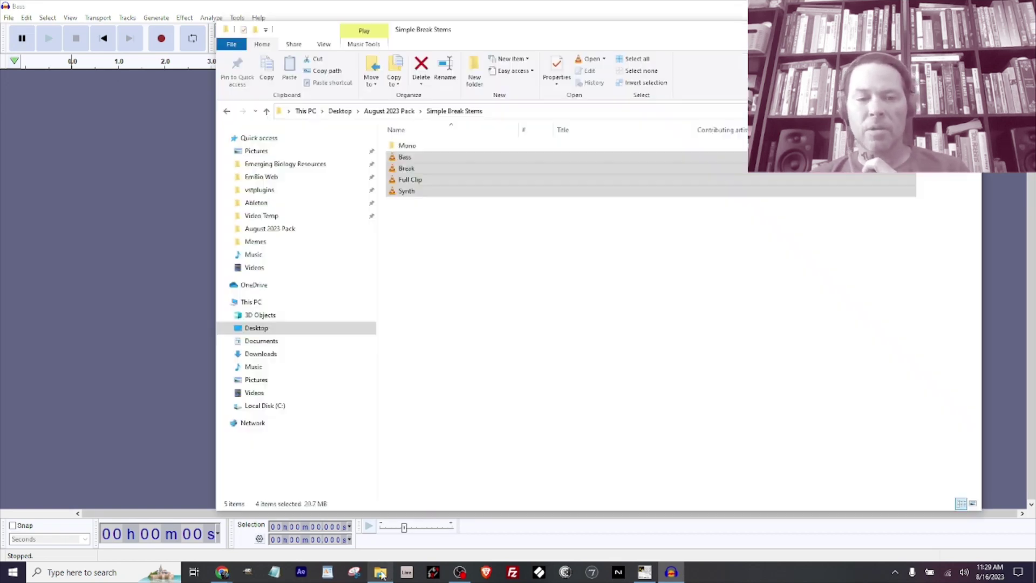
{"action": "left_click", "coordinate": [385, 113]}
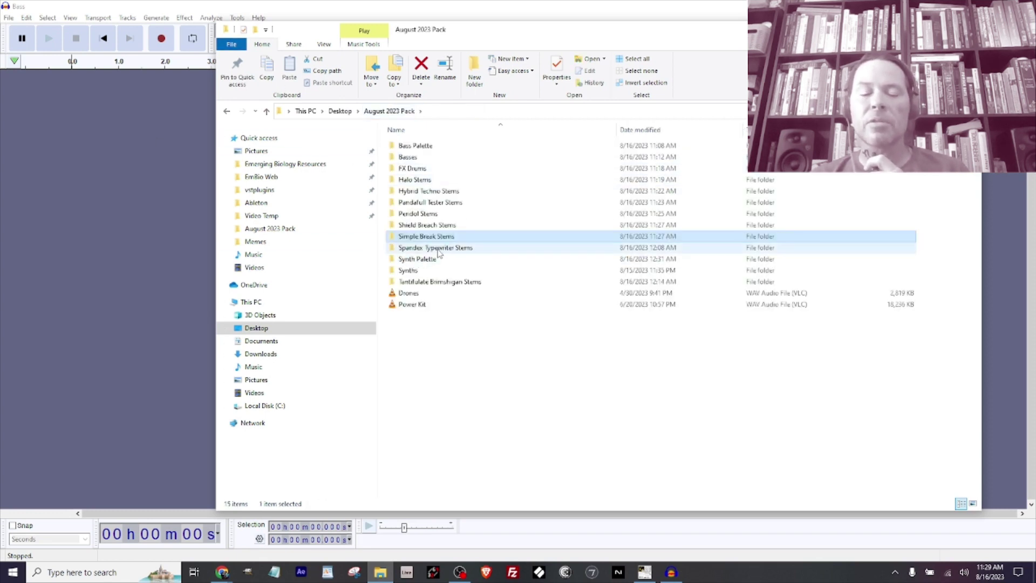
{"action": "double_click", "coordinate": [433, 254]}
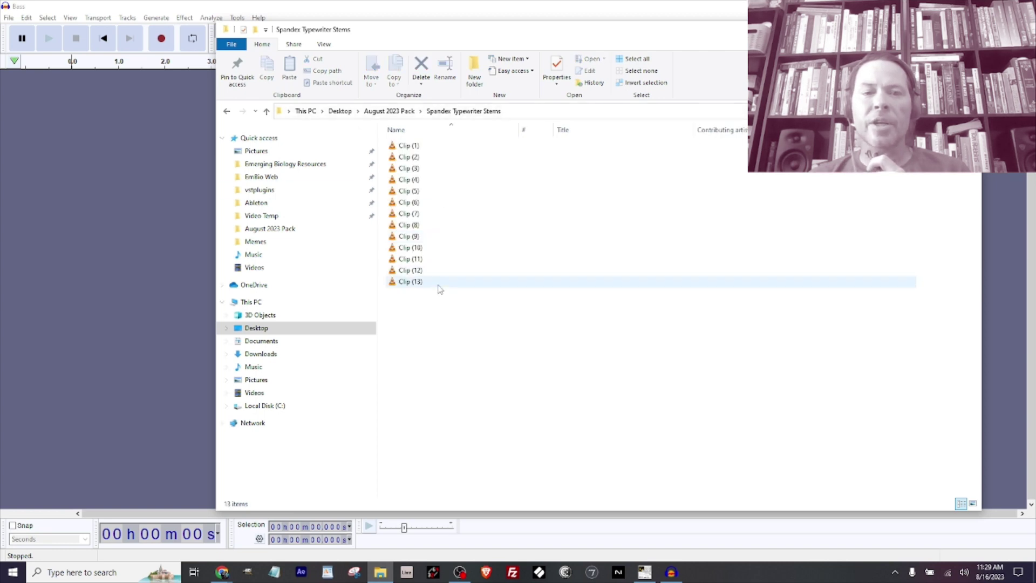
- Create a new folder named 'Mono' beside the thirteen clips
{"action": "left_click", "coordinate": [475, 66]}
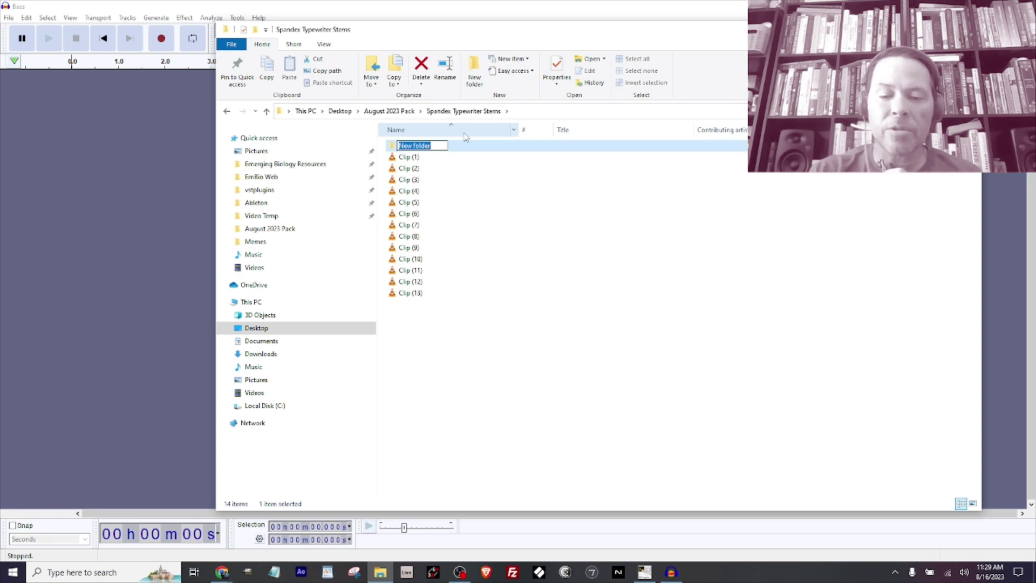
{"action": "type", "text": "Mon"}
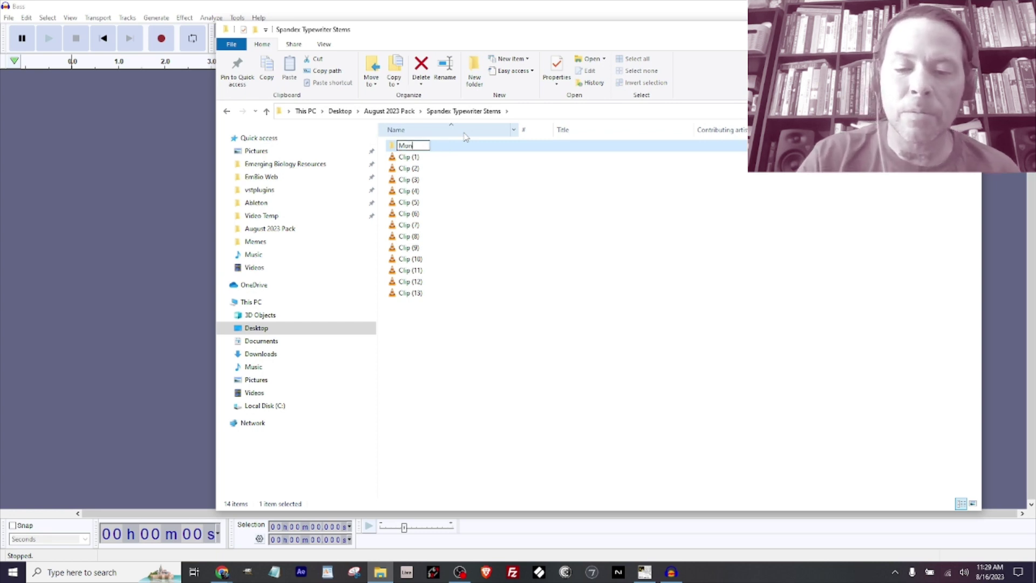
{"action": "type", "text": "o"}
{"action": "key", "text": "Return"}
{"action": "key", "text": "Return"}
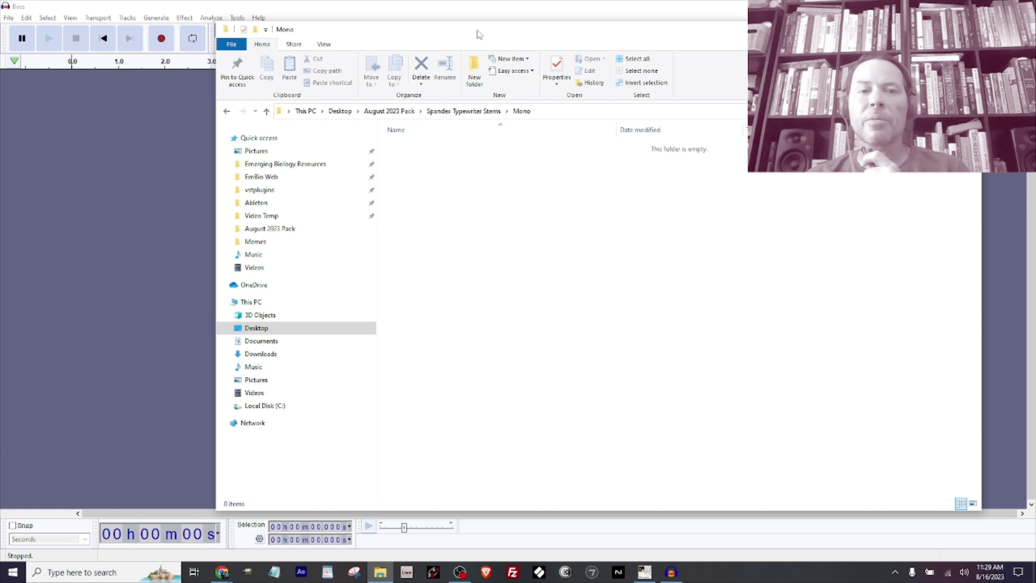
{"action": "left_click_drag", "start_coordinate": [476, 34], "coordinate": [487, 28]}
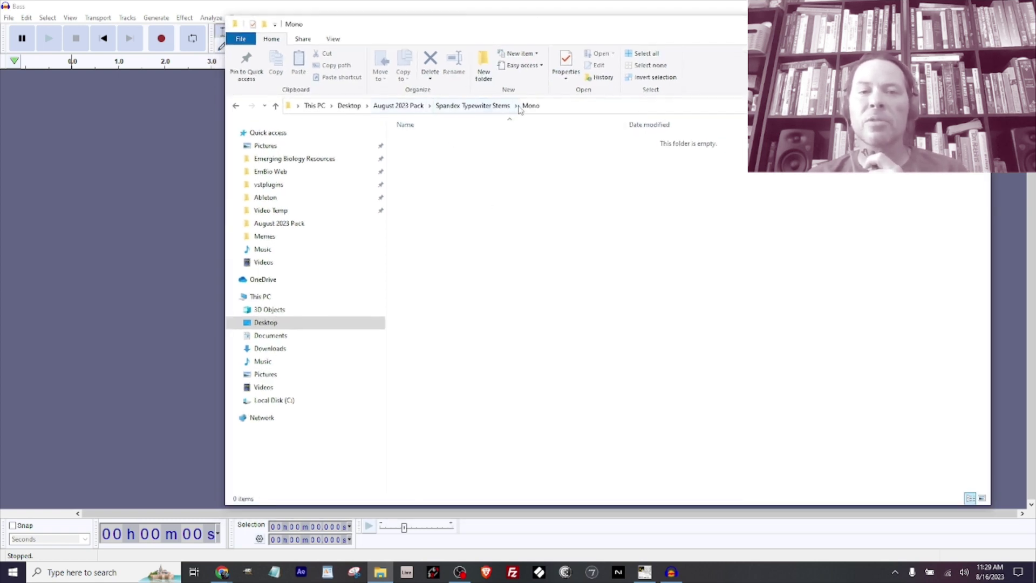
- Drag Clip (1) through Clip (13) from Spandex Typewriter Stems into Audacity
{"action": "left_click", "coordinate": [471, 106]}
{"action": "left_click", "coordinate": [454, 152]}
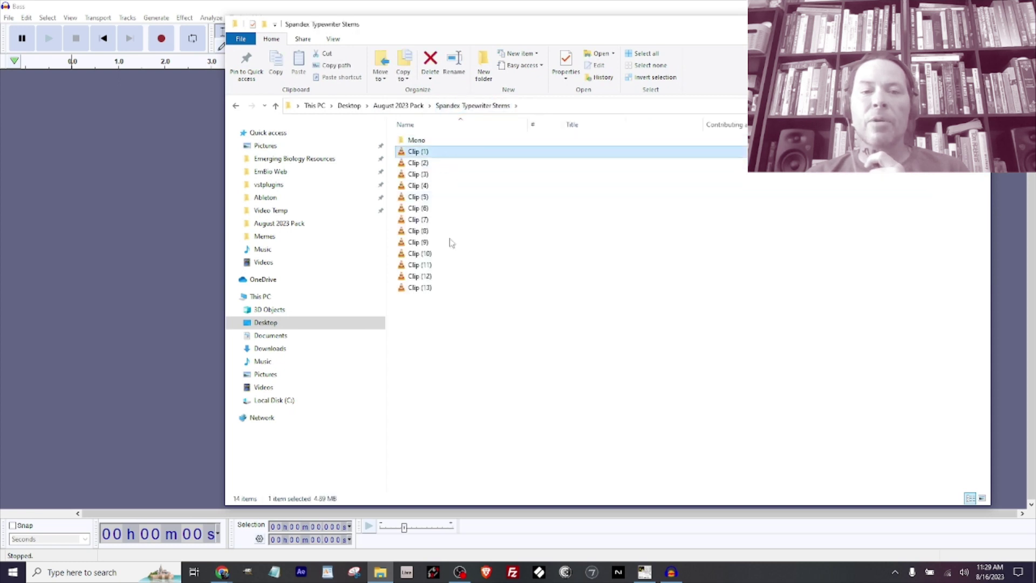
{"action": "mouse_move", "coordinate": [456, 294]}
{"action": "left_mouse_down"}
{"action": "mouse_move", "coordinate": [414, 155]}
{"action": "mouse_move", "coordinate": [144, 187]}
{"action": "left_mouse_up"}
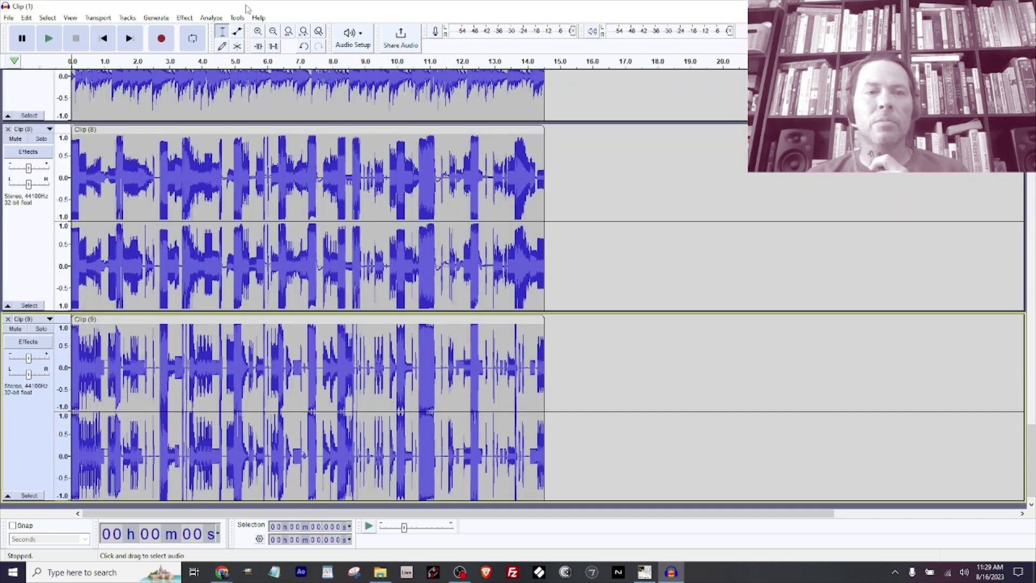
- Select all tracks and apply Tracks > Mix > Mix Stereo Down to Mono
{"action": "key", "text": "ctrl+a"}
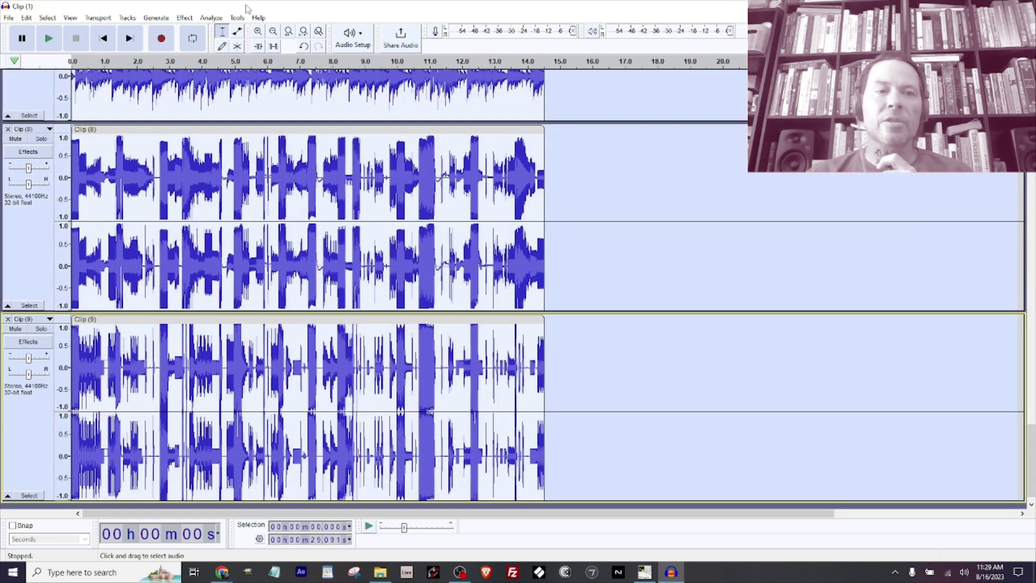
{"action": "left_click", "coordinate": [127, 17]}
{"action": "mouse_move", "coordinate": [140, 46]}
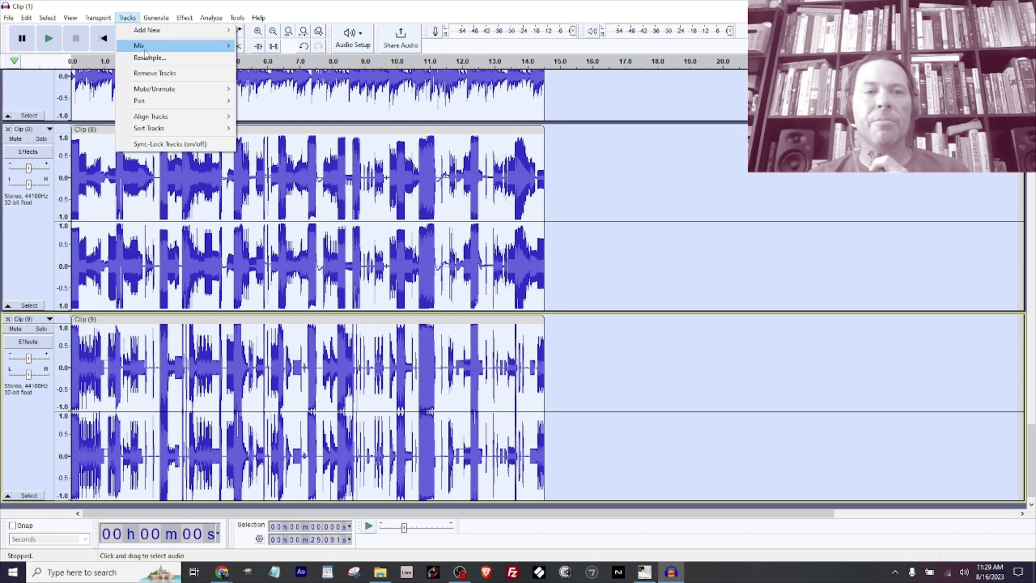
{"action": "left_click", "coordinate": [267, 45]}
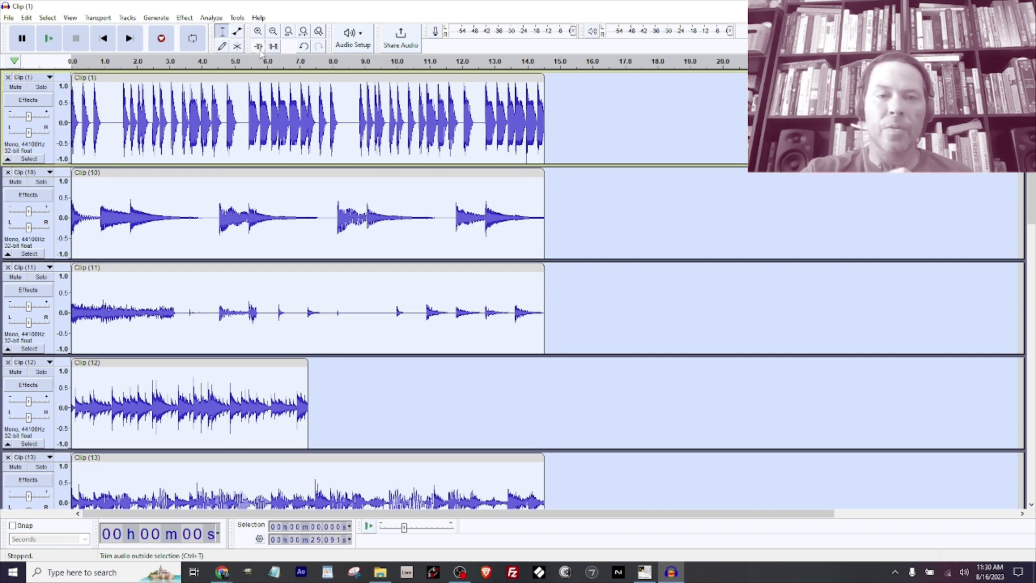
- Open Export Multiple with Ctrl+Shift+L for WAV, Signed 16-bit PCM, split by tracks
{"action": "key", "text": "ctrl+shift+l"}
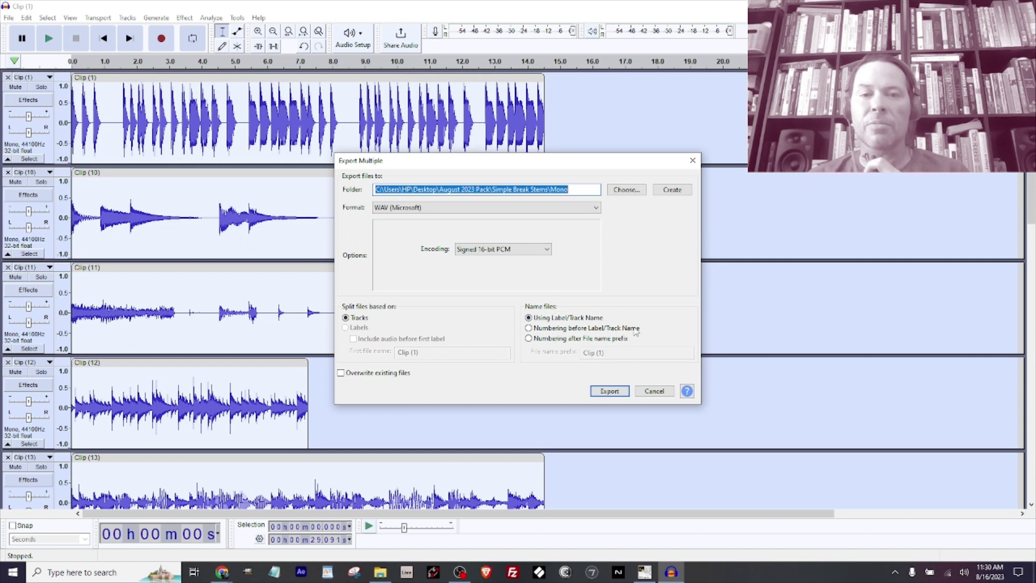
- Set the export destination to August 2023 Pack > Spandex Typewriter Stems > Mono
{"action": "left_click", "coordinate": [632, 191]}
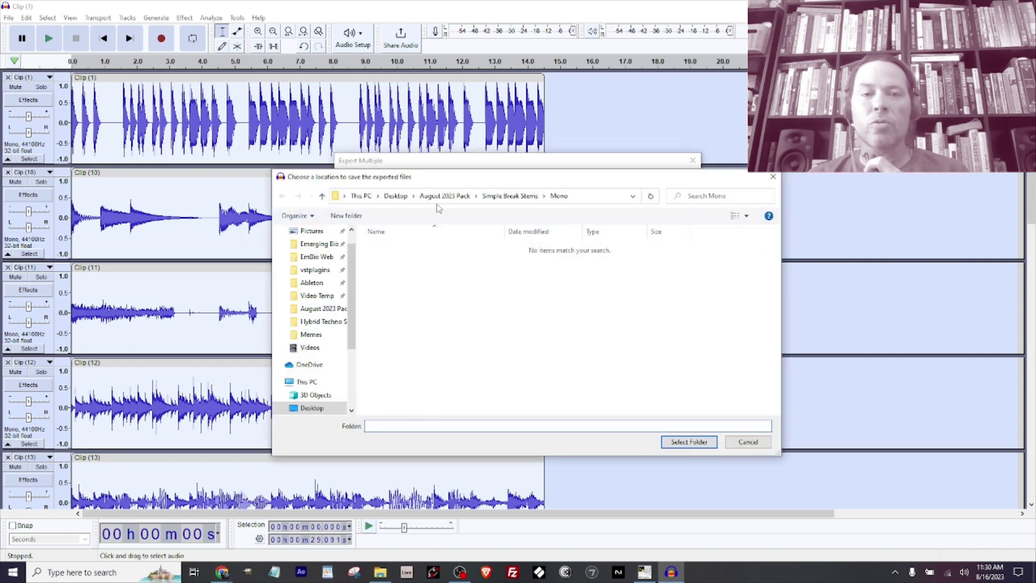
{"action": "left_click", "coordinate": [448, 198]}
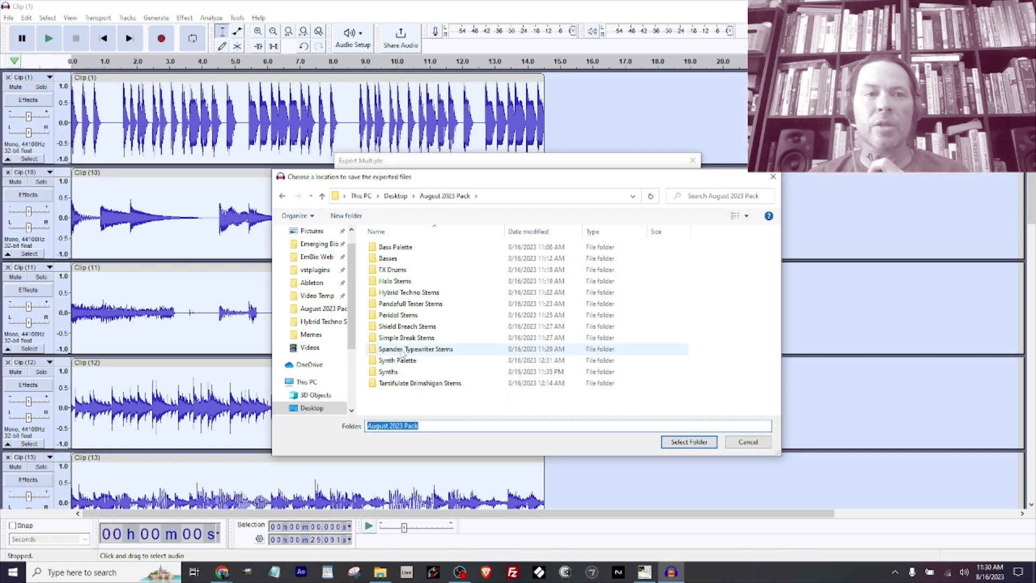
{"action": "double_click", "coordinate": [403, 350]}
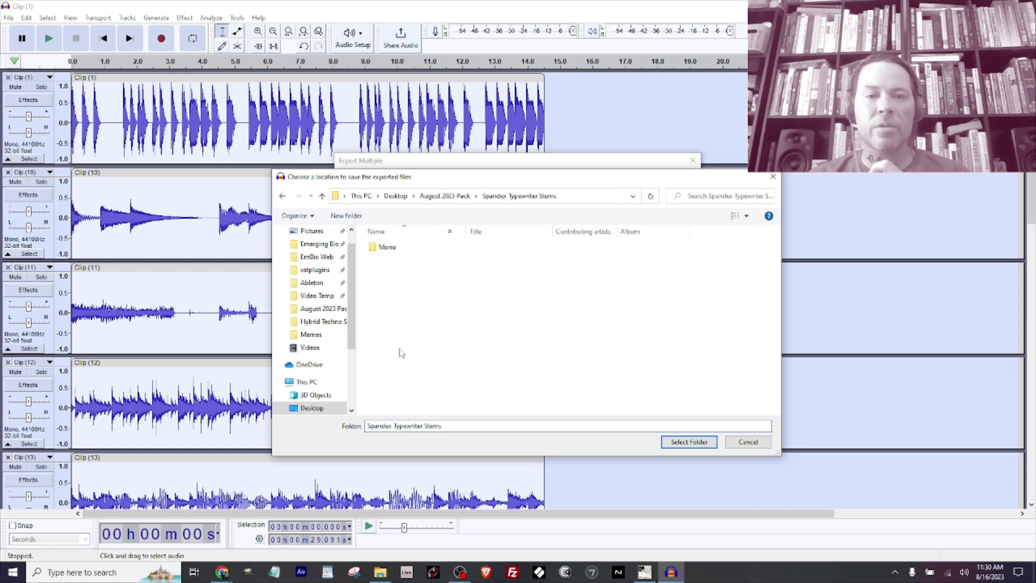
{"action": "double_click", "coordinate": [387, 247]}
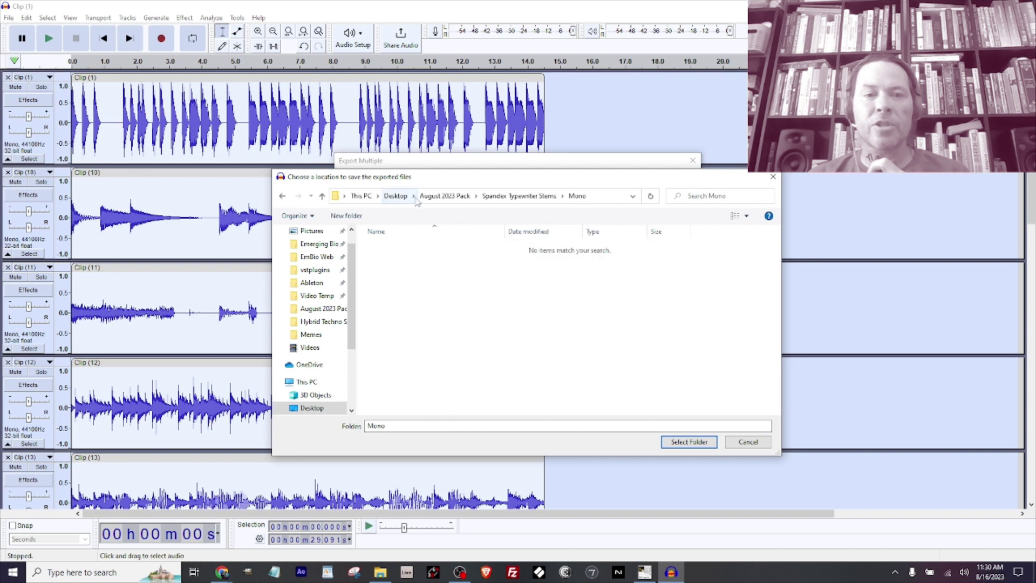
{"action": "left_click", "coordinate": [684, 441]}
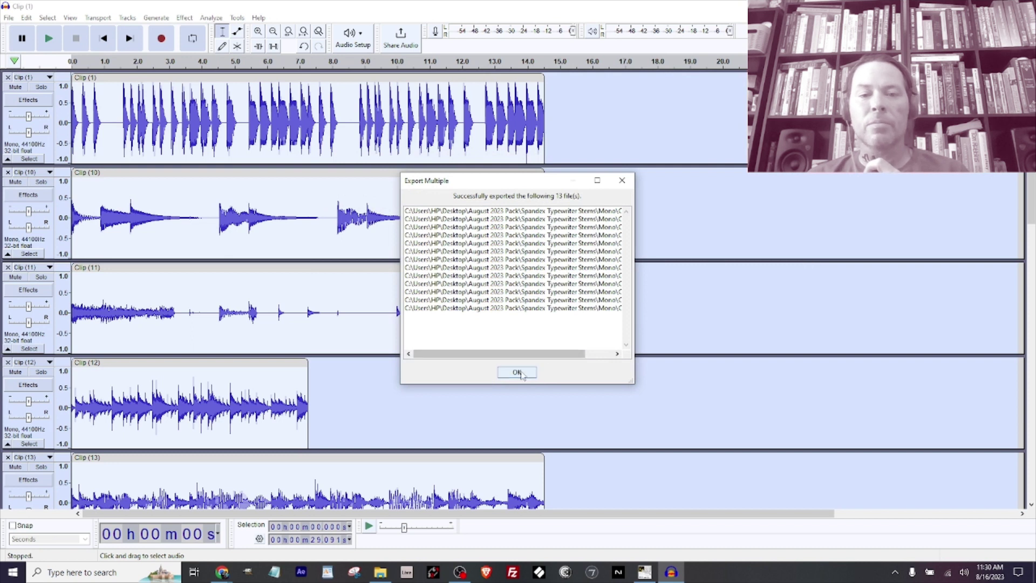
- Dismiss the export report and open the Mono folder in File Explorer to check the exports
{"action": "left_click", "coordinate": [516, 371]}
{"action": "left_click", "coordinate": [381, 572]}
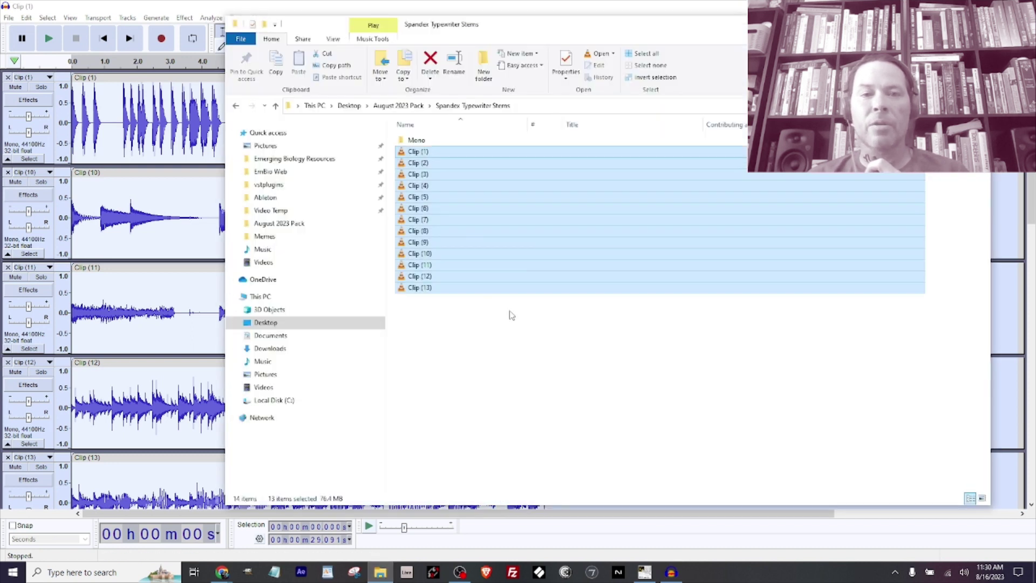
{"action": "left_click", "coordinate": [510, 315]}
{"action": "double_click", "coordinate": [417, 139]}
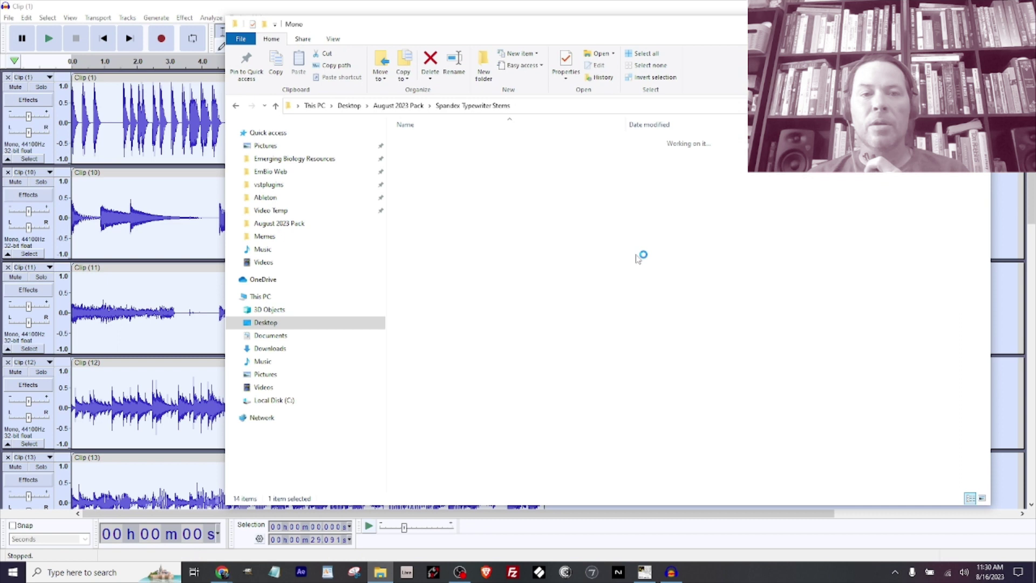